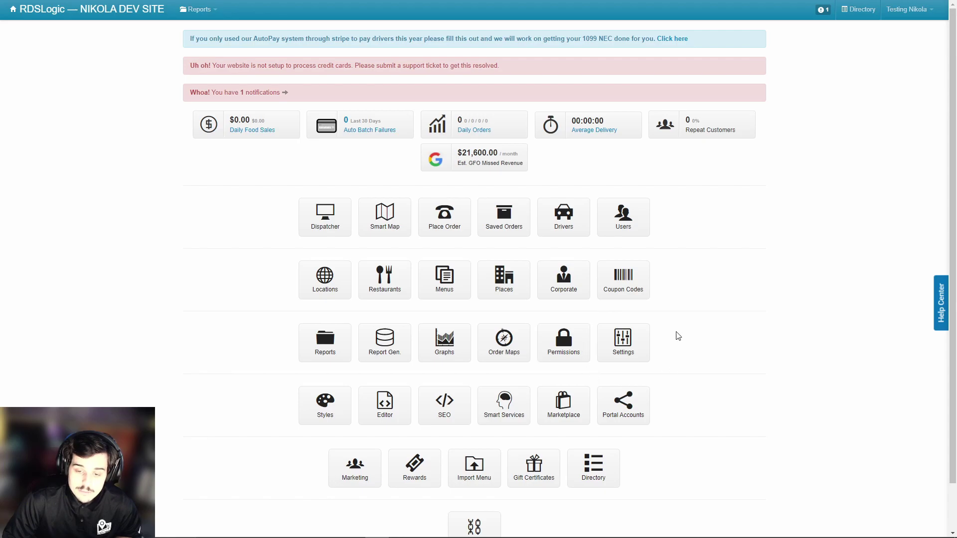
Open the Fraud Alerts section of the site settings, filtering the settings by "fraud" and clearing the filter again
left_click(619, 357)
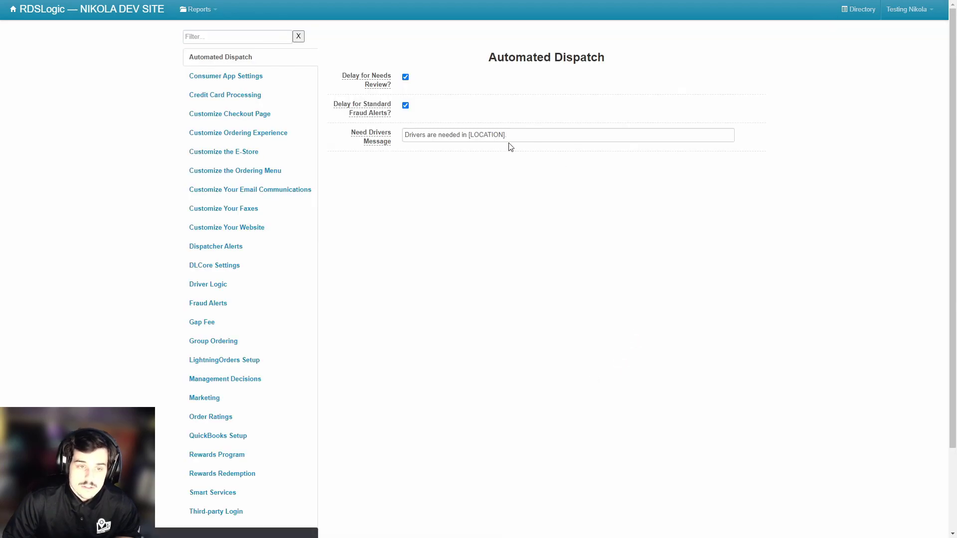
left_click(222, 312)
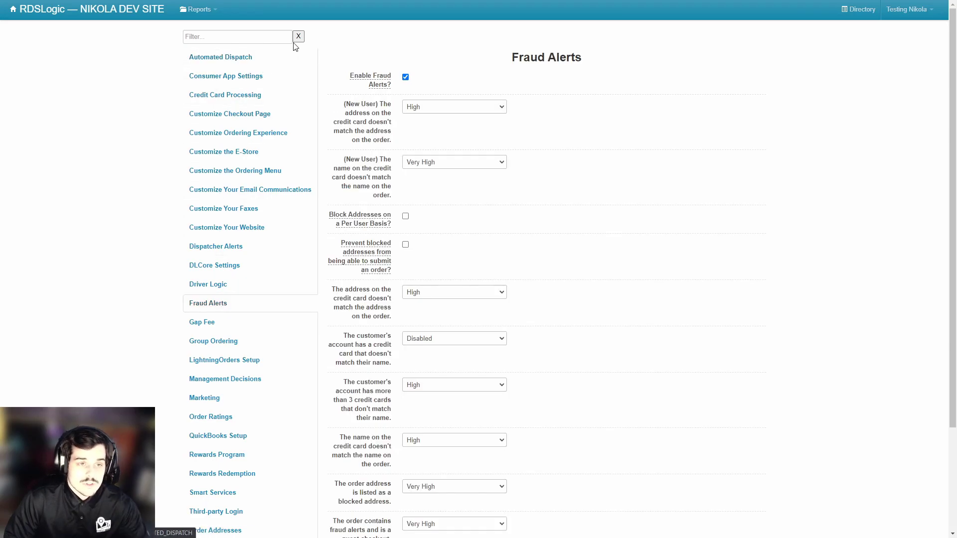
left_click(263, 42)
type("fraud")
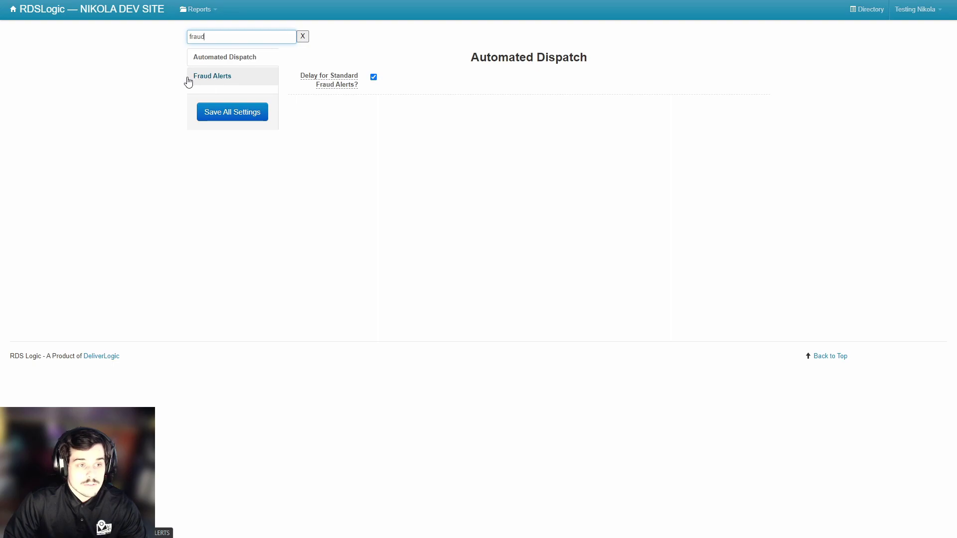
left_click(229, 84)
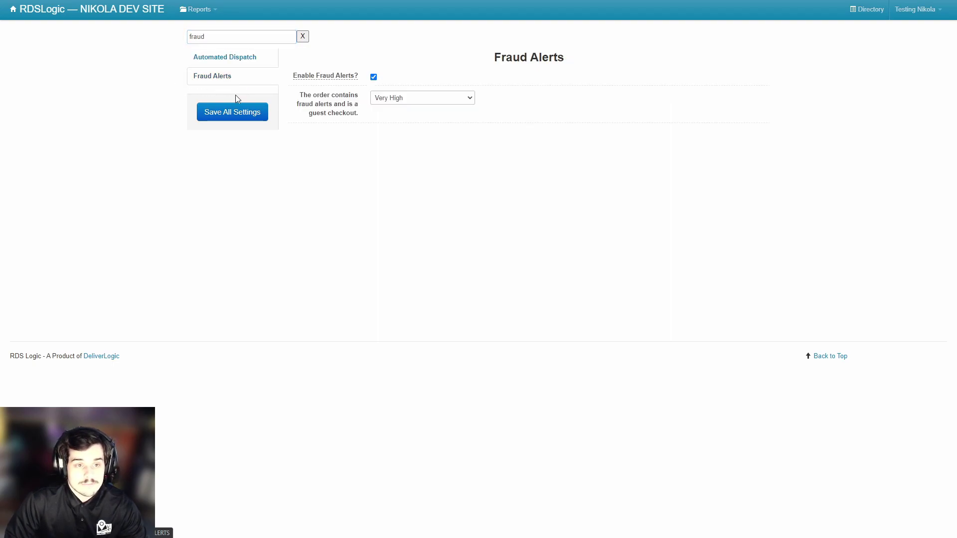
left_click(303, 37)
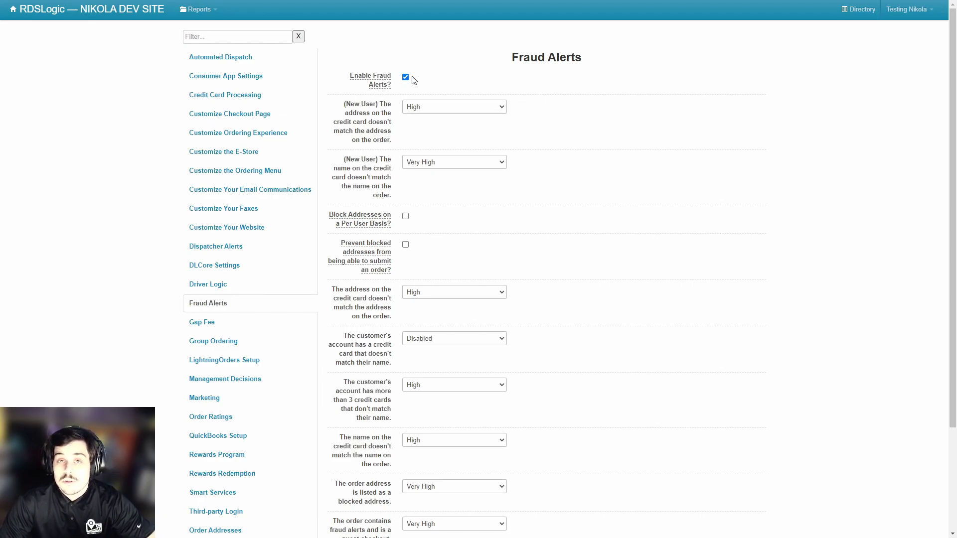
Review the full set of fraud alert rules, focusing on the new-user rule for a credit card address not matching the order
mouse_move(389, 86)
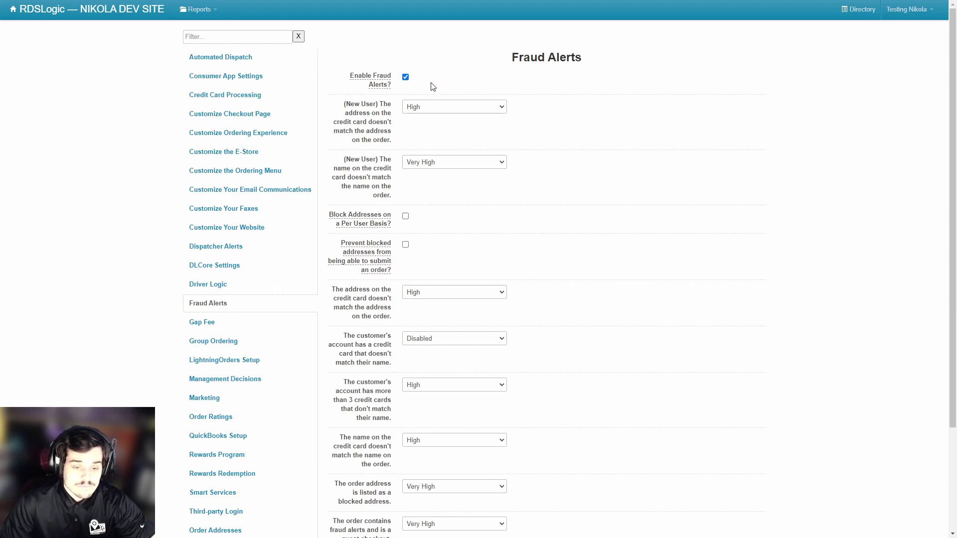
scroll(452, 130, "down", 5)
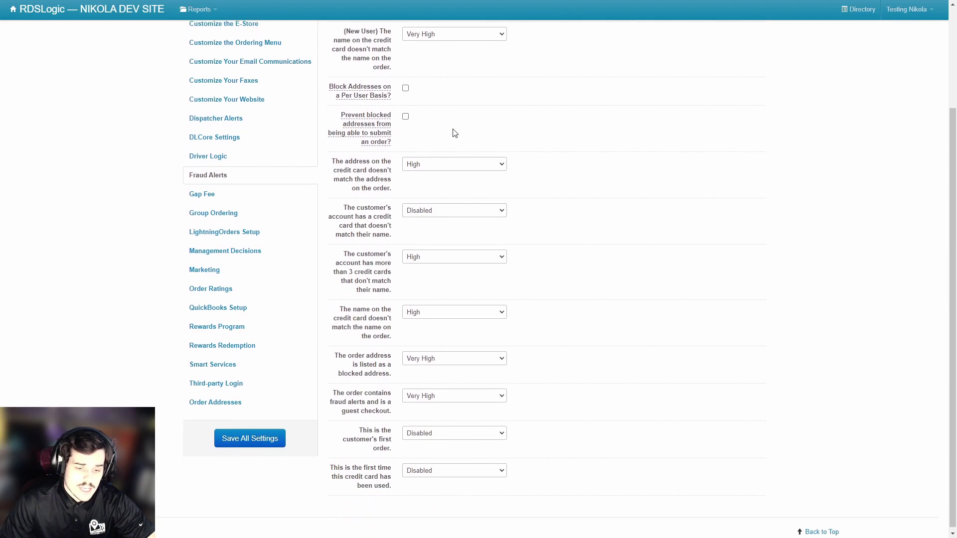
scroll(401, 325, "up", 5)
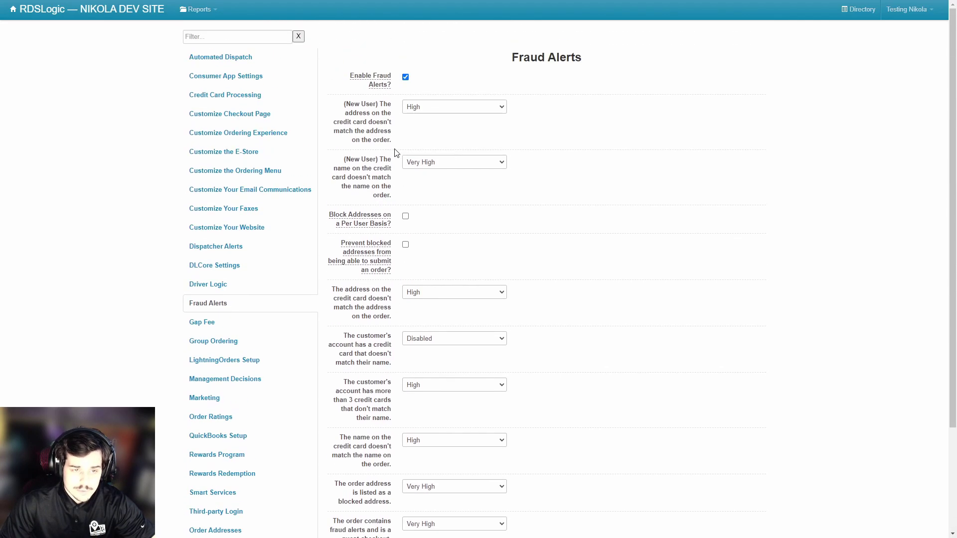
left_click_drag(344, 104, 391, 141)
left_click(399, 149)
triple_click(392, 146)
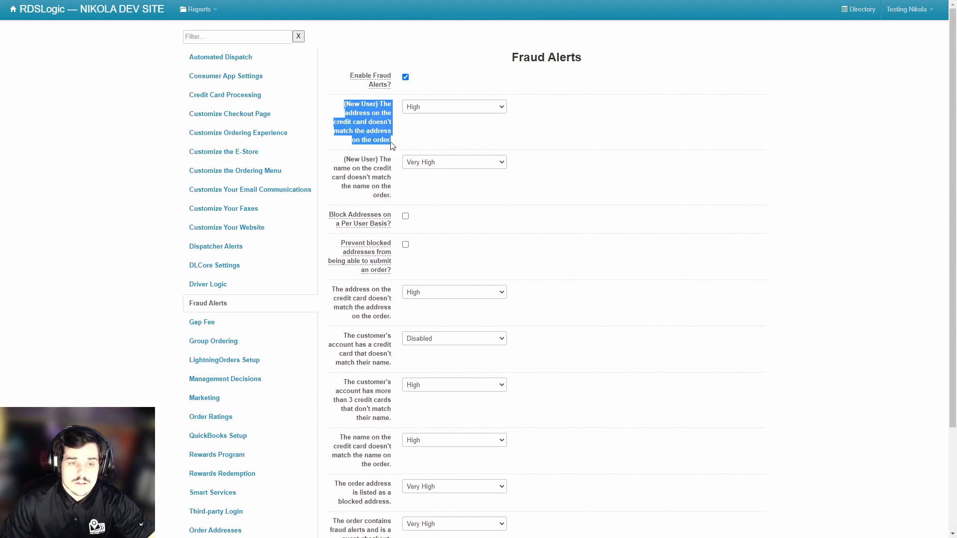
left_click(392, 146)
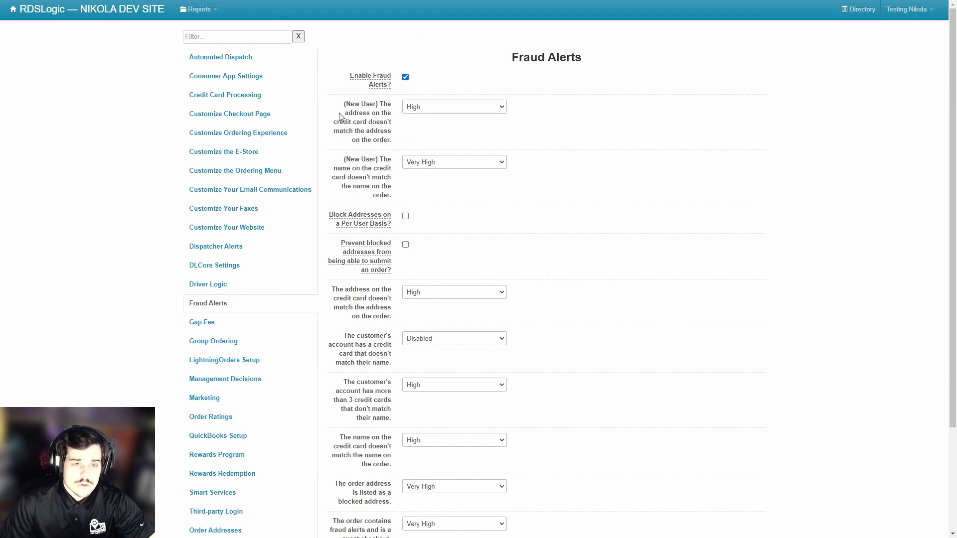
triple_click(395, 136)
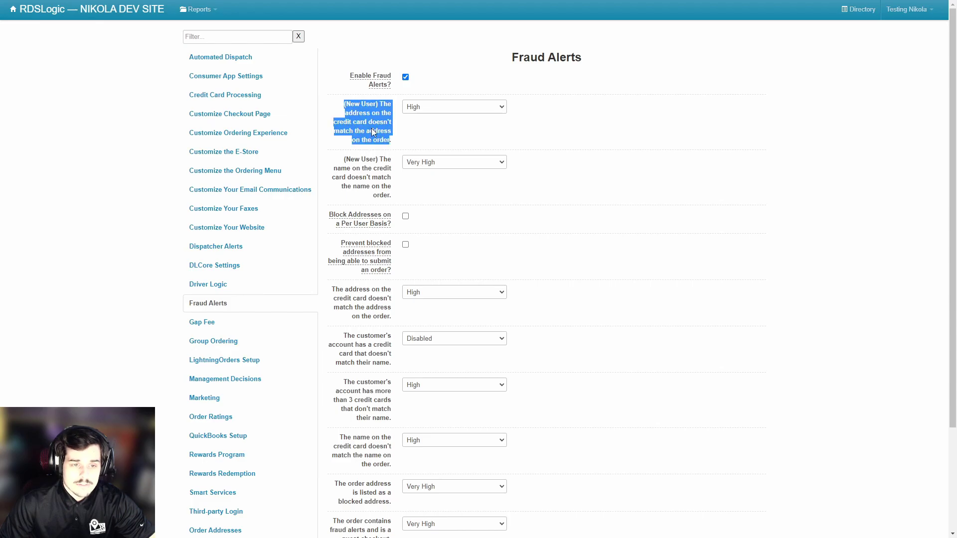
left_click_drag(345, 160, 380, 163)
left_click_drag(344, 104, 376, 108)
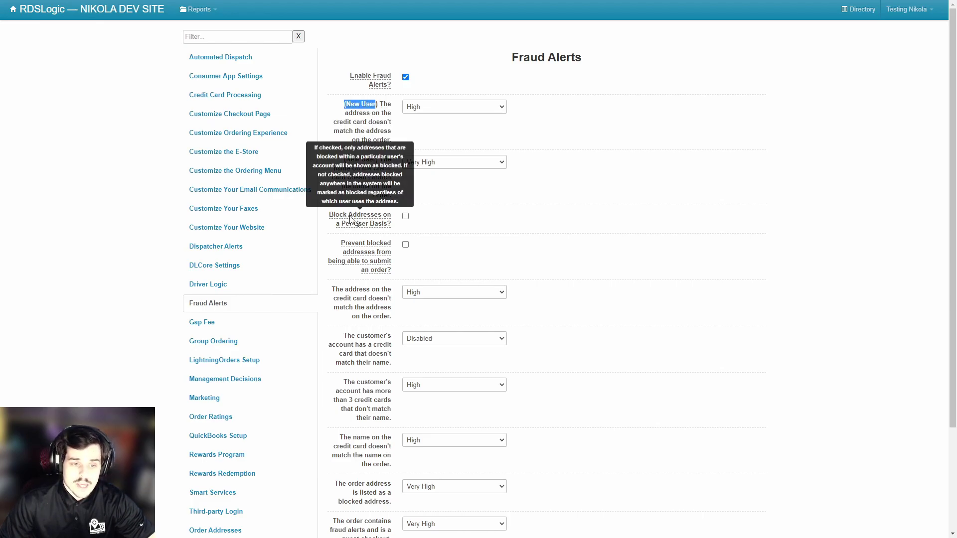
scroll(363, 193, "down", 3)
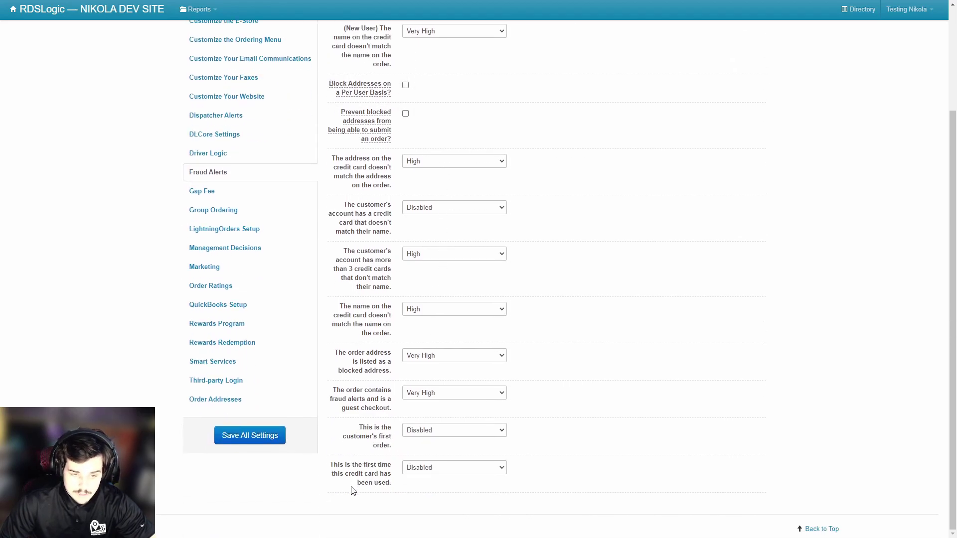
scroll(356, 476, "up", 3)
left_click(470, 220)
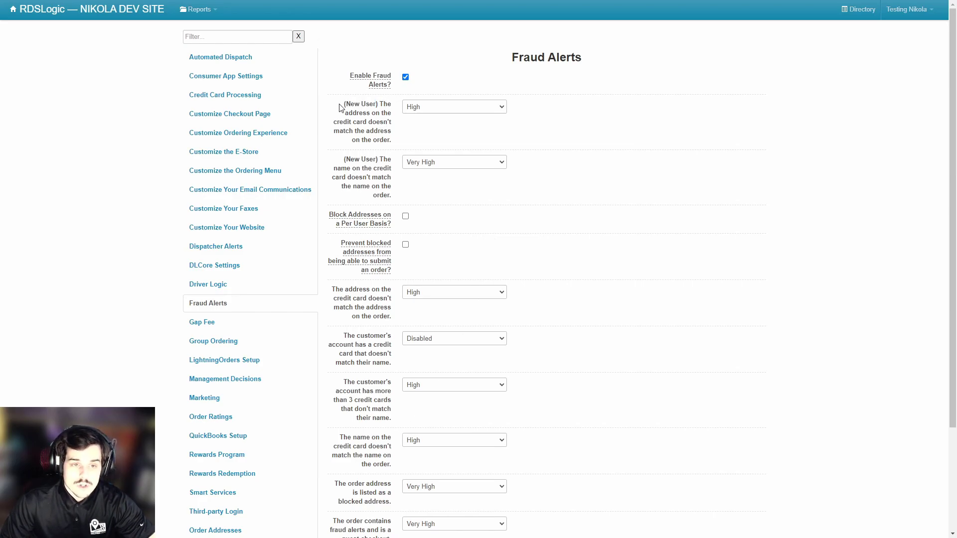
left_click_drag(341, 108, 382, 110)
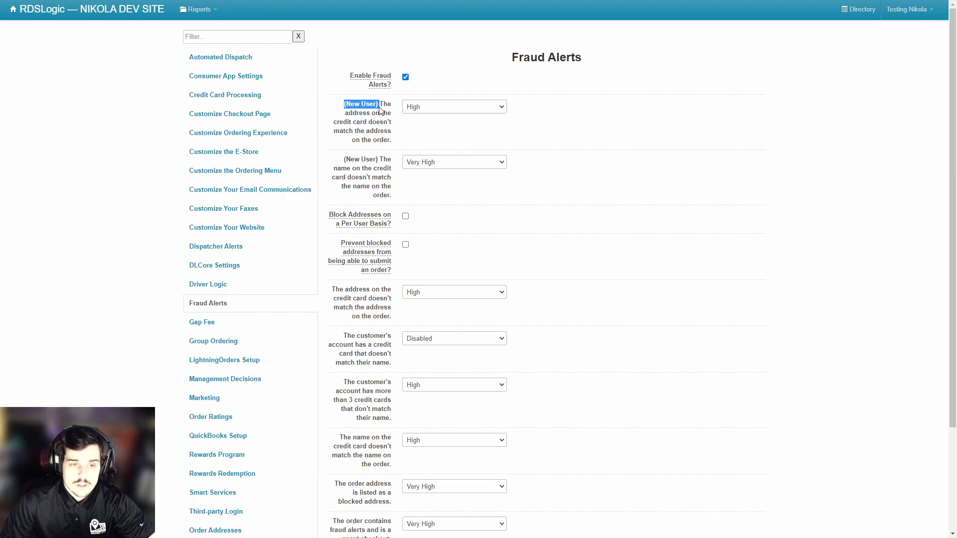
left_click(380, 110)
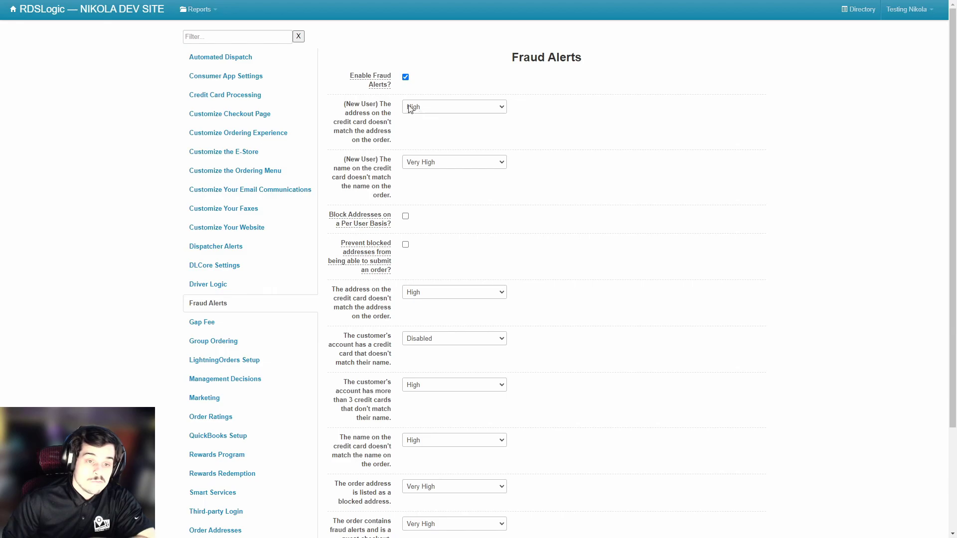
Select High as the severity for the new-user alert on a credit card address that doesn't match the order address
double_click(379, 104)
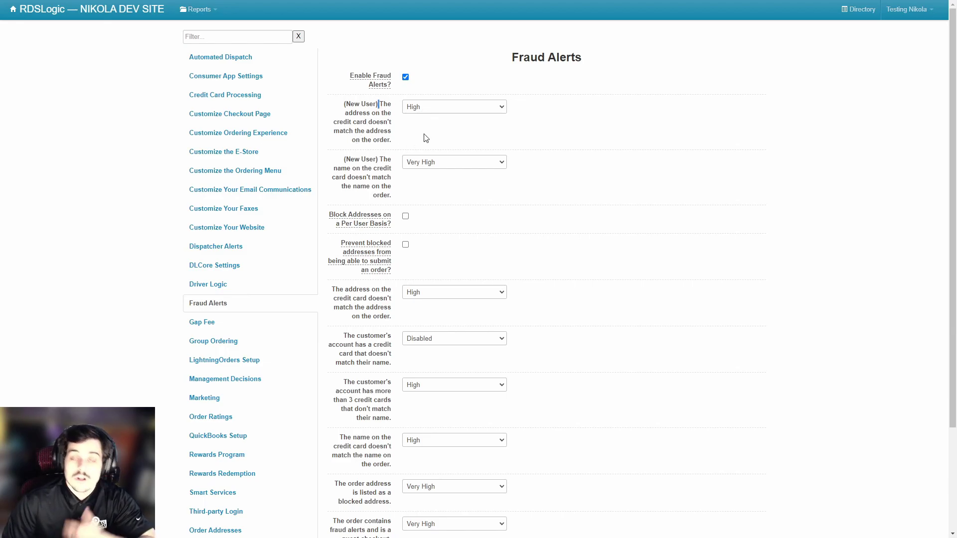
left_click(426, 108)
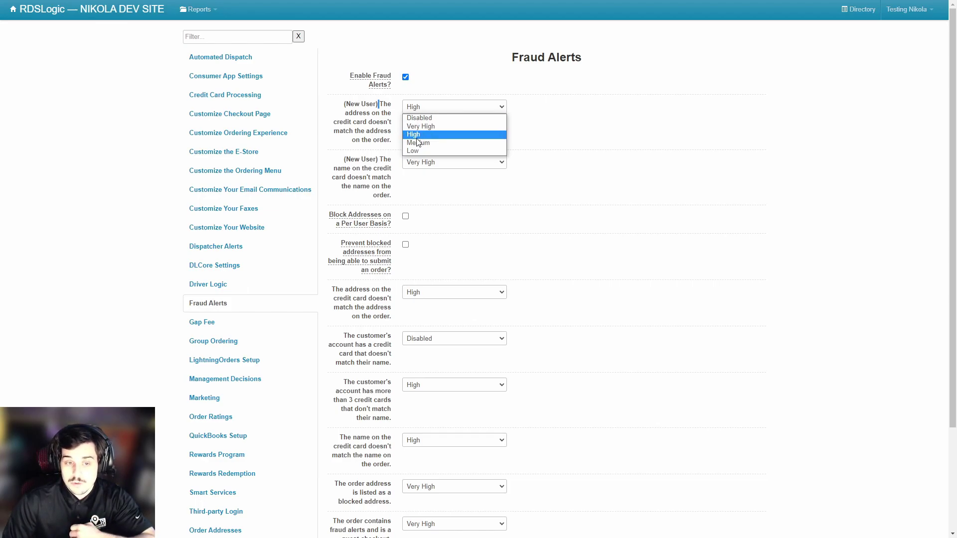
left_click(418, 136)
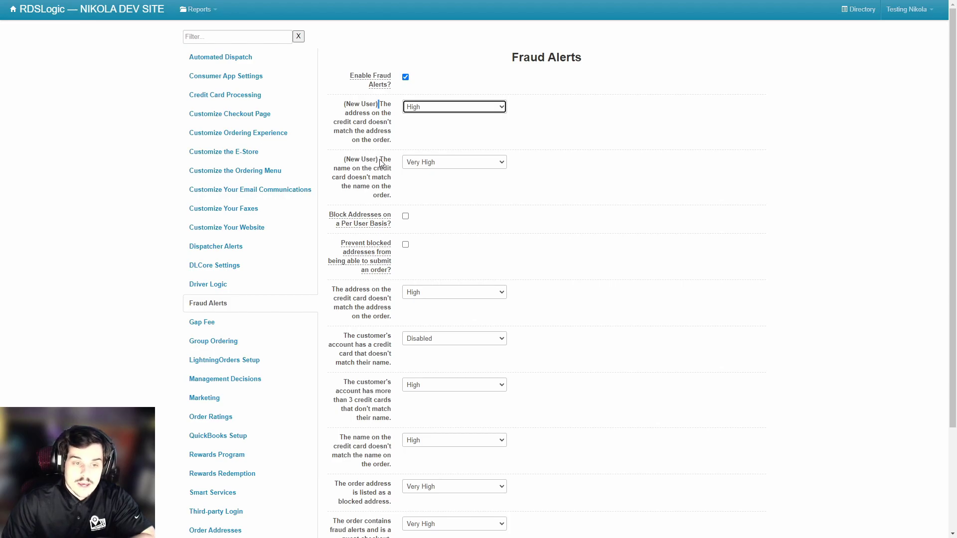
Read the new-user card name mismatch rule and the explanations of the per-user address blocking and blocked-address order prevention options
left_click_drag(380, 161, 395, 202)
left_click(398, 196)
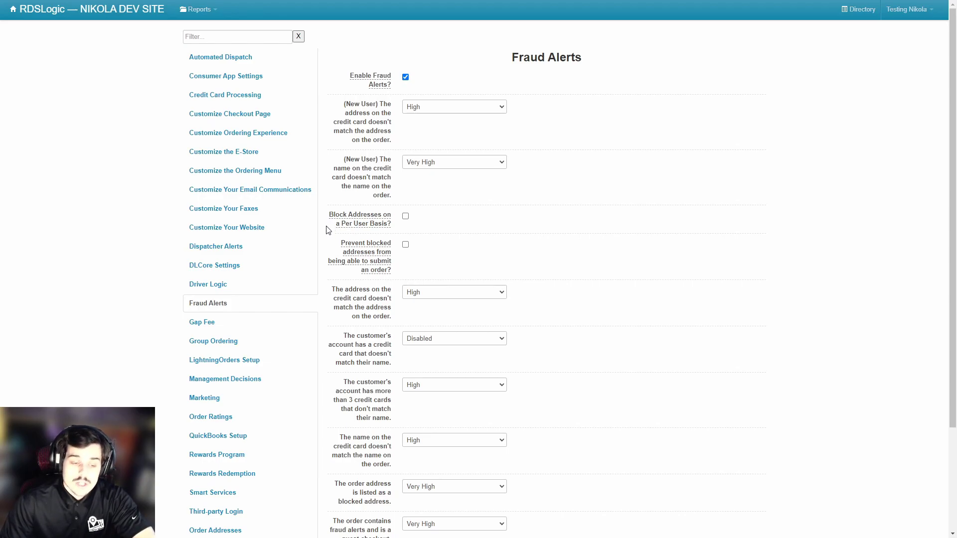
mouse_move(351, 224)
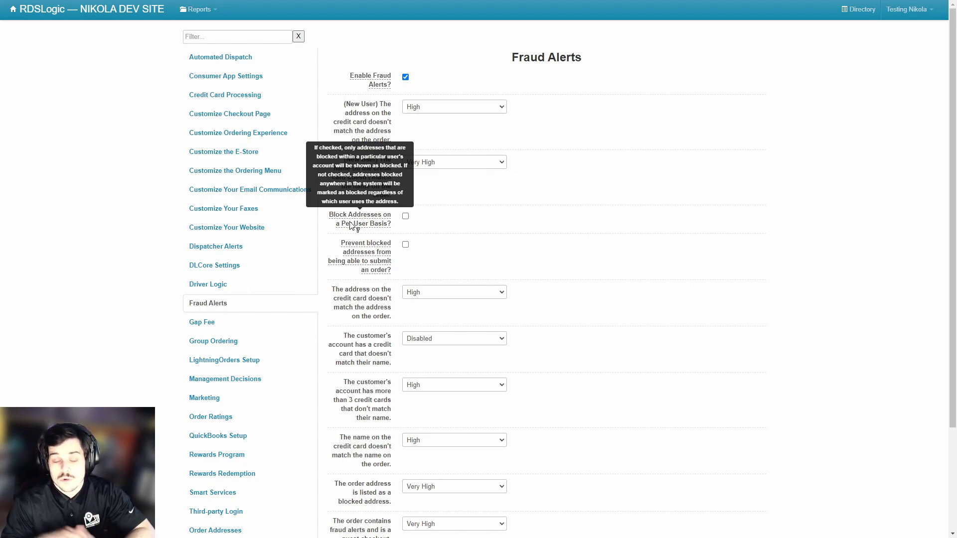
mouse_move(335, 263)
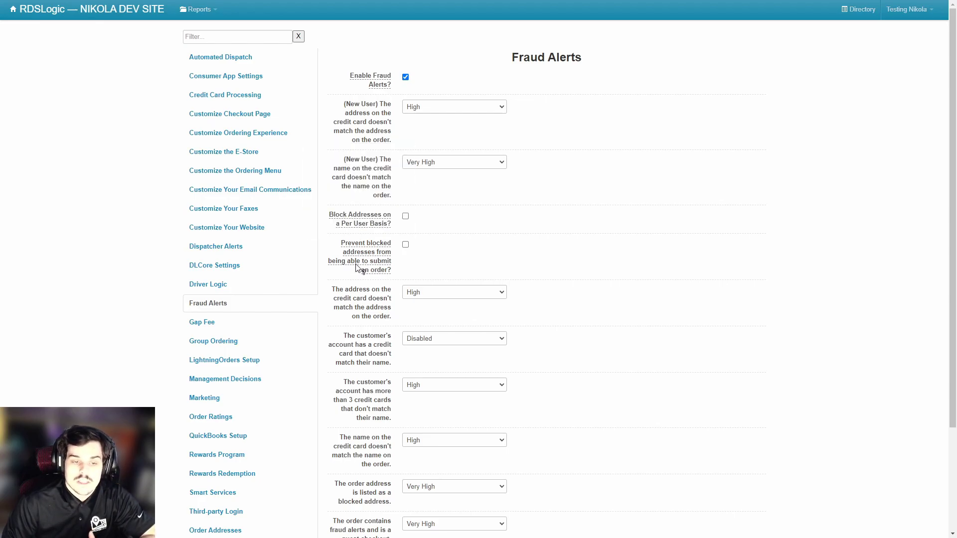
mouse_move(349, 248)
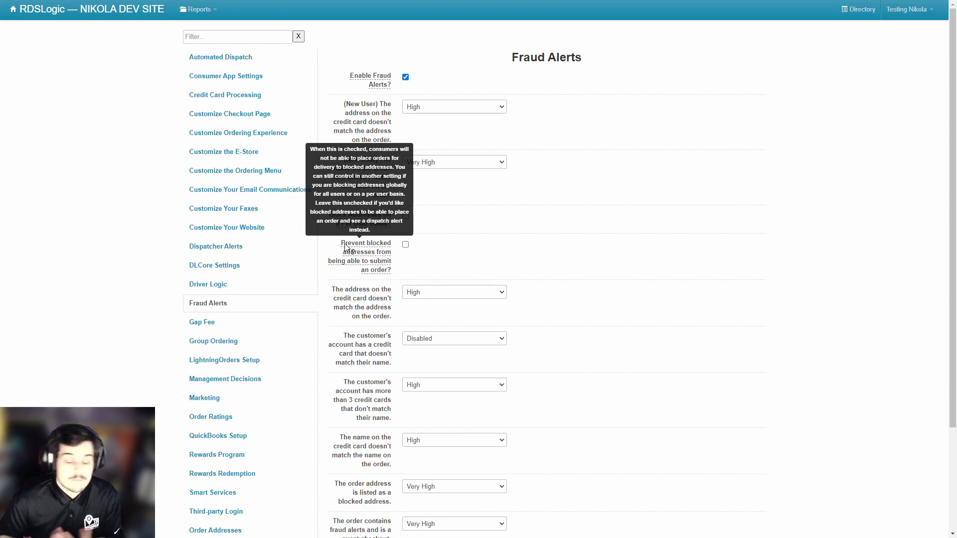
Set the alert for a customer's account having a credit card that doesn't match their name to High
scroll(347, 303, "down", 3)
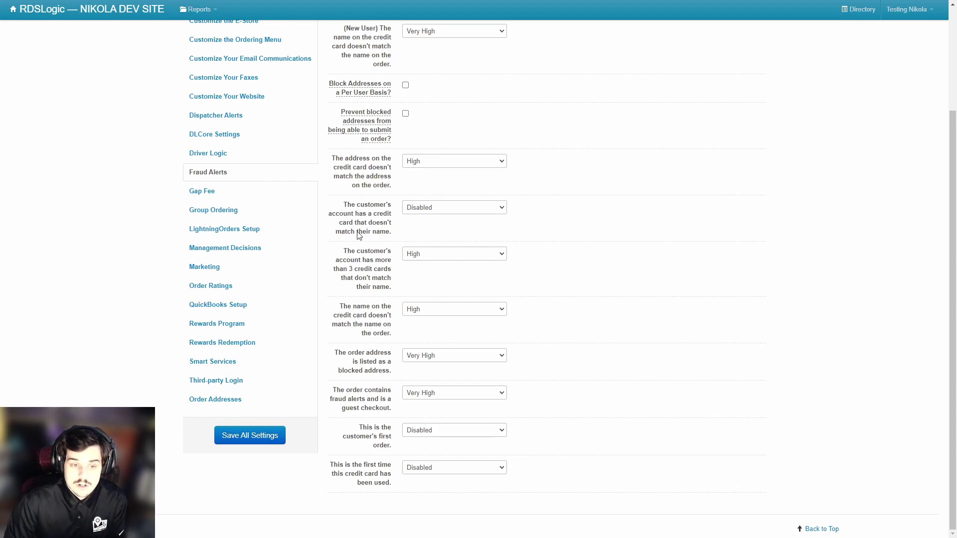
left_click(439, 209)
left_click(425, 217)
left_click(426, 209)
left_click(417, 236)
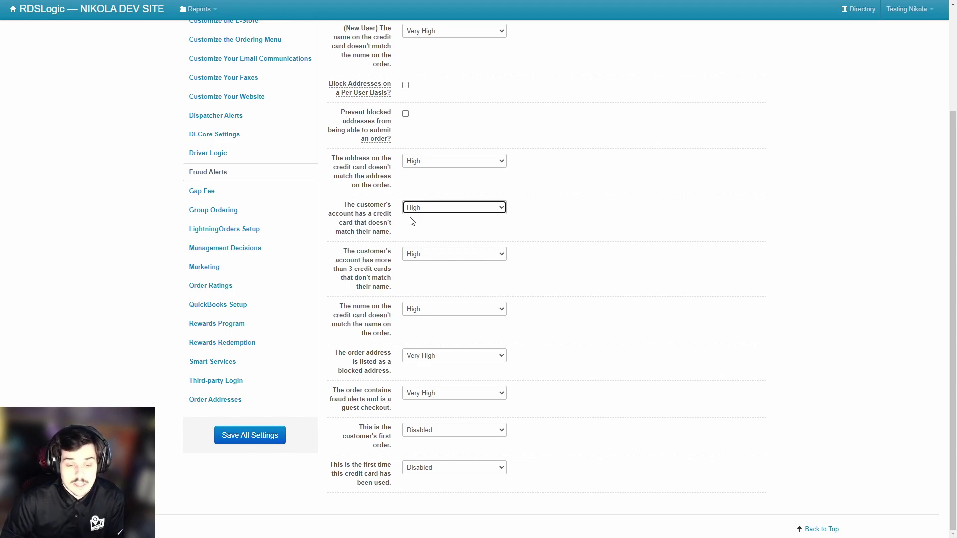
Review the rules for more than 3 mismatched credit cards, card name not matching the order, and order address listed as blocked
left_click_drag(343, 251, 391, 291)
left_click(391, 291)
left_click_drag(344, 251, 390, 291)
left_click(392, 293)
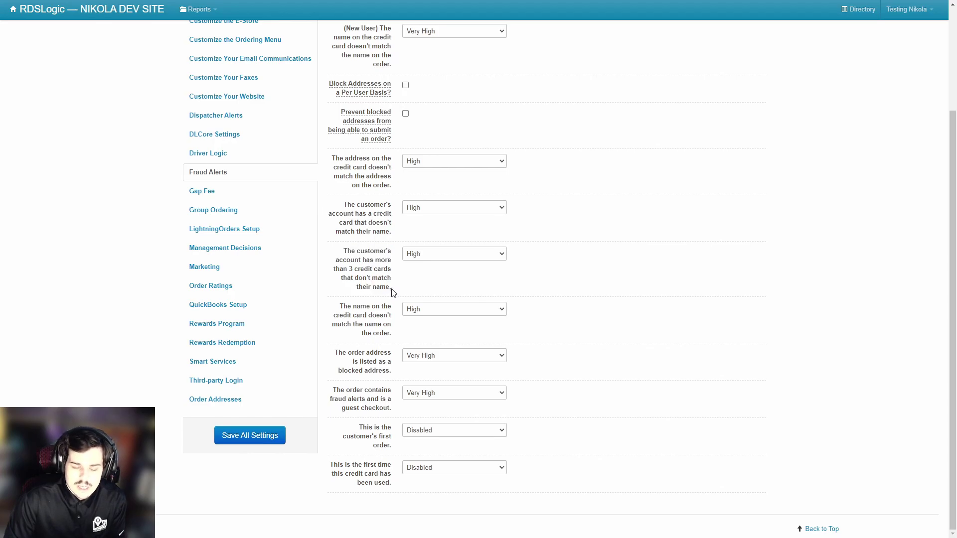
triple_click(393, 292)
left_click(352, 310)
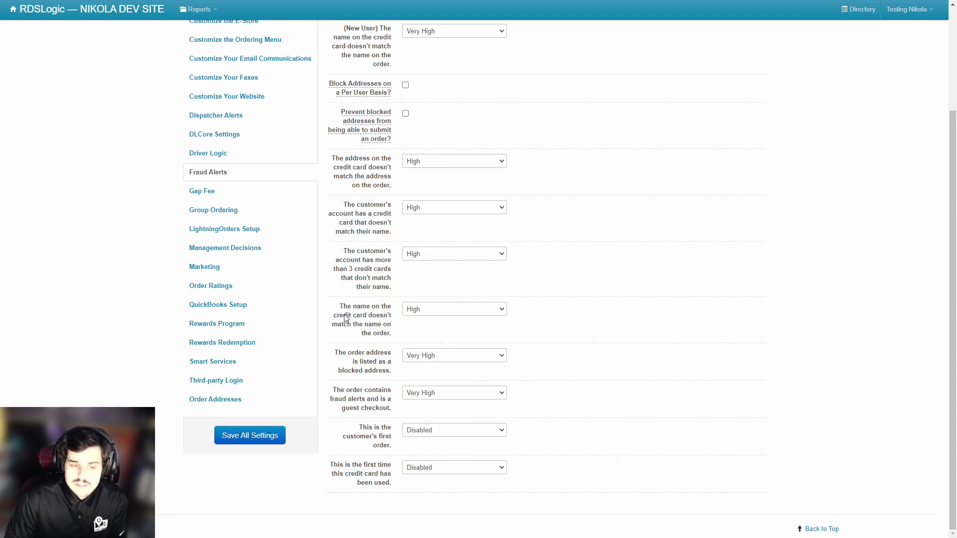
left_click_drag(340, 306, 392, 325)
left_click(393, 329)
triple_click(392, 339)
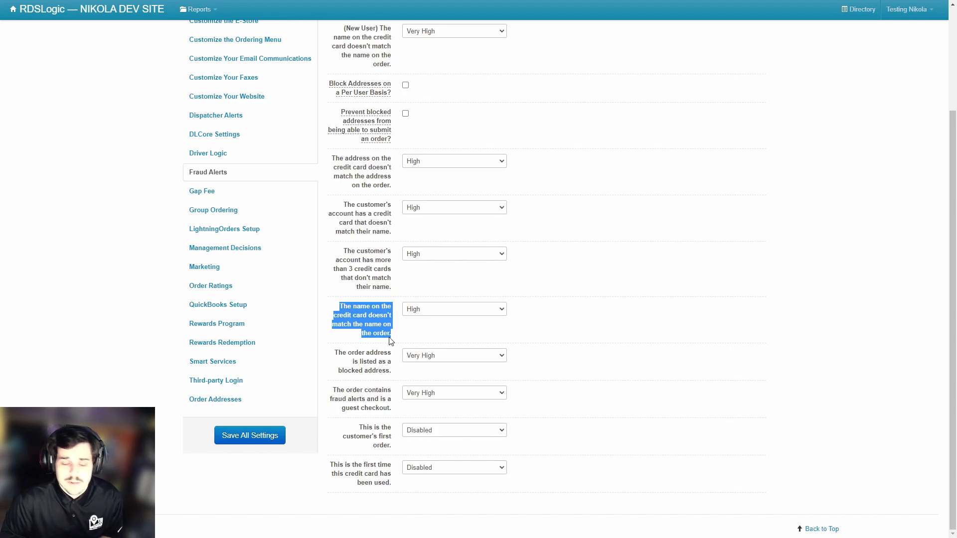
left_click_drag(338, 353, 383, 371)
left_click(383, 373)
left_click_drag(335, 353, 392, 371)
left_click(398, 374)
triple_click(392, 373)
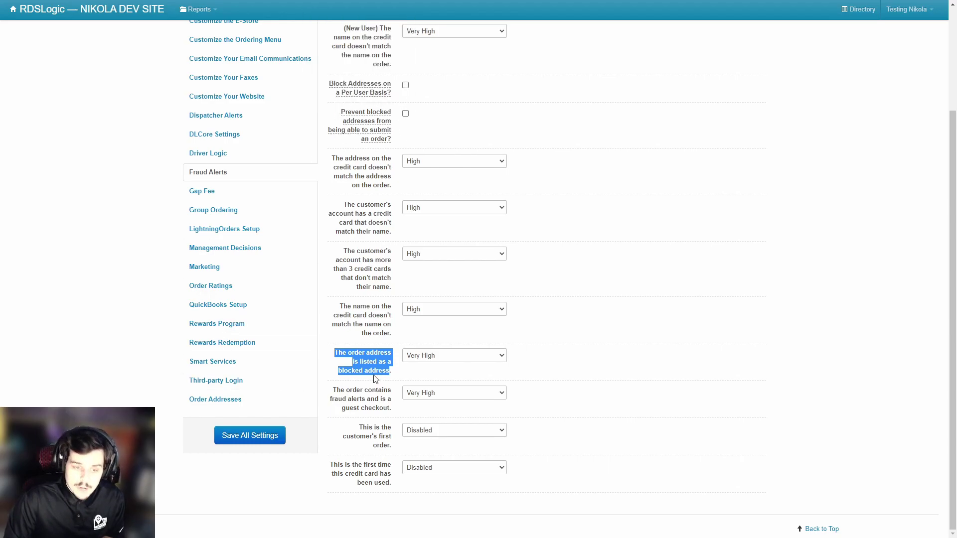
left_click(347, 373)
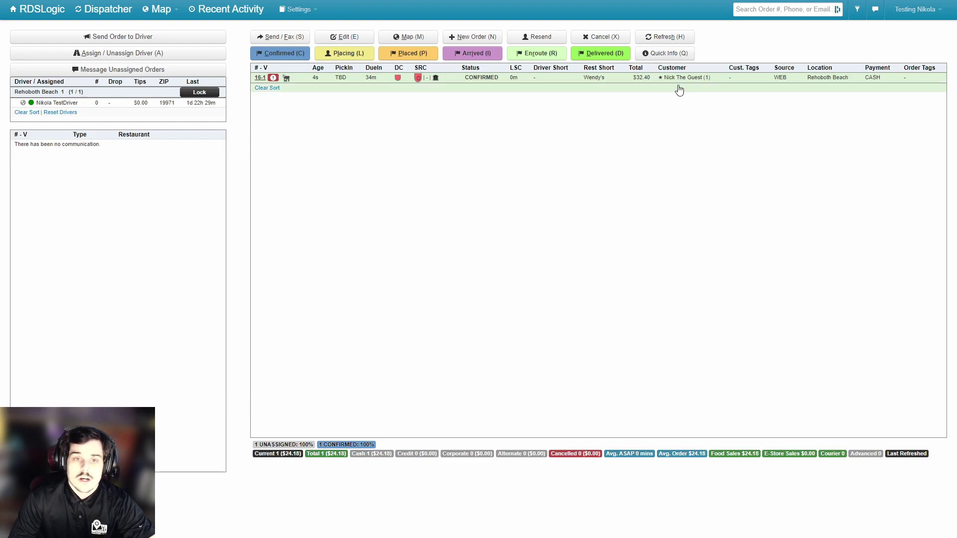
View the guest customer's order from the Dispatcher and examine the Fraud Alerts section in its details
mouse_move(287, 79)
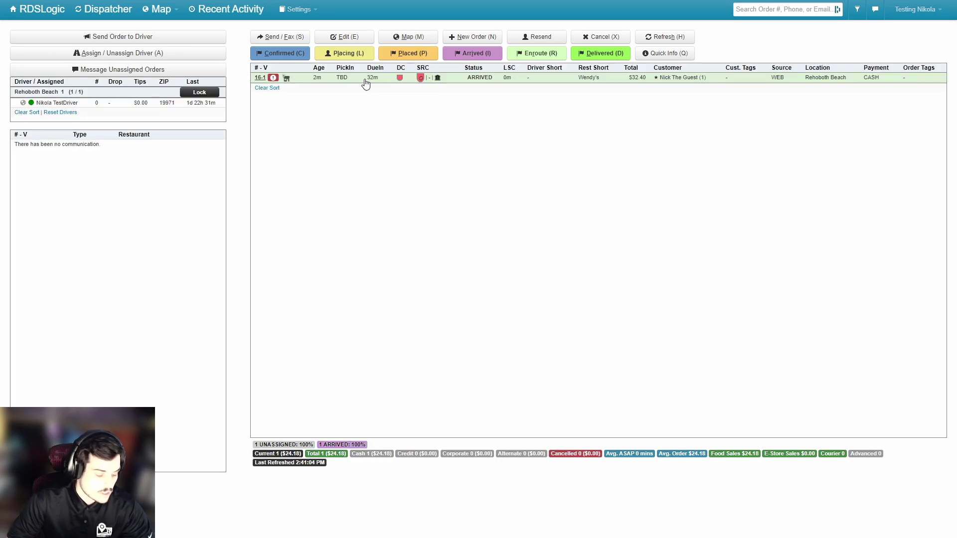
right_click(365, 83)
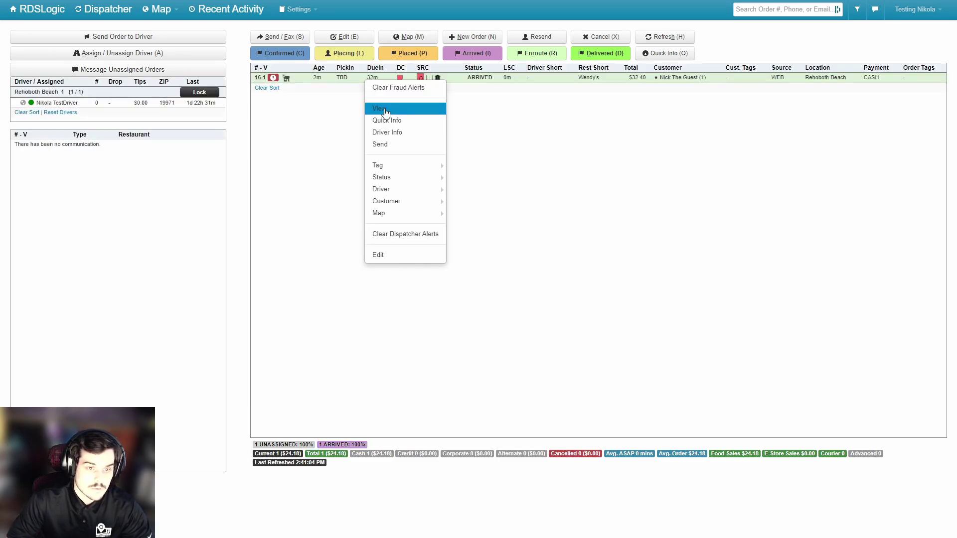
left_click(387, 108)
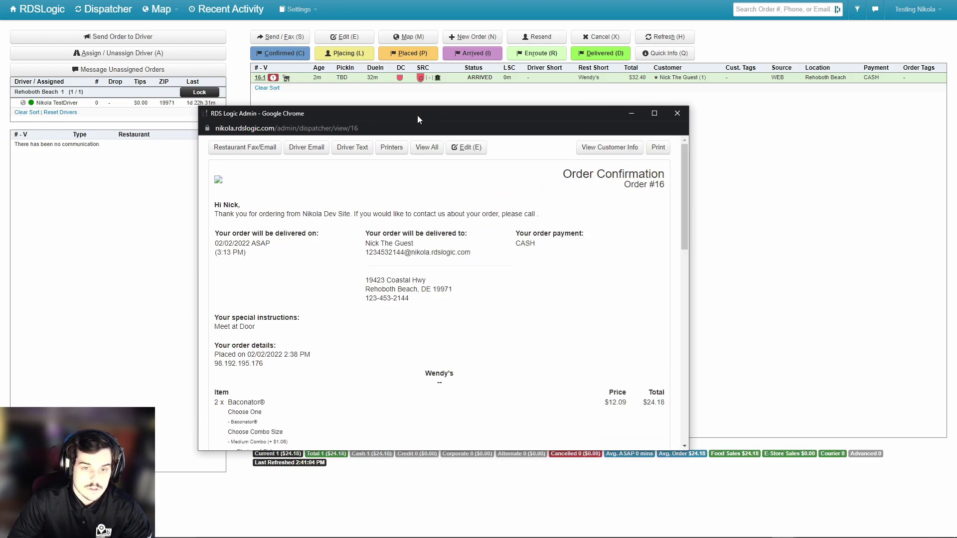
scroll(359, 224, "down", 10)
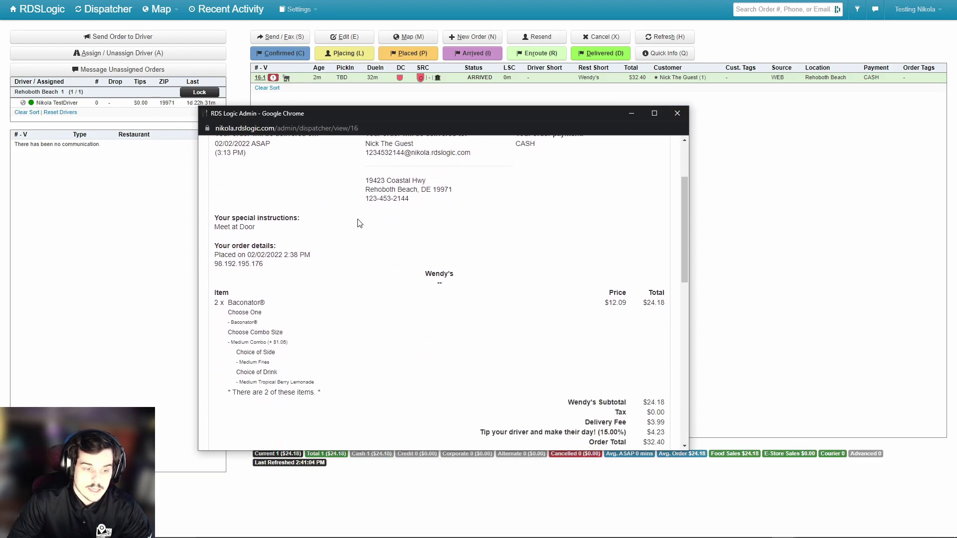
scroll(358, 224, "down", 2)
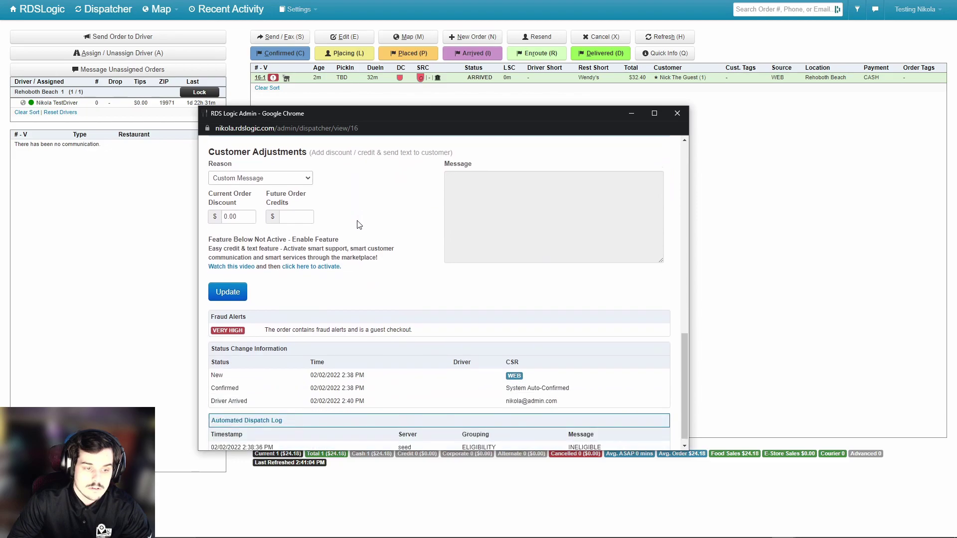
Examine the guest order's Fraud Alerts entry and look through the rest of its confirmation details
left_click_drag(209, 305, 432, 326)
left_click(432, 326)
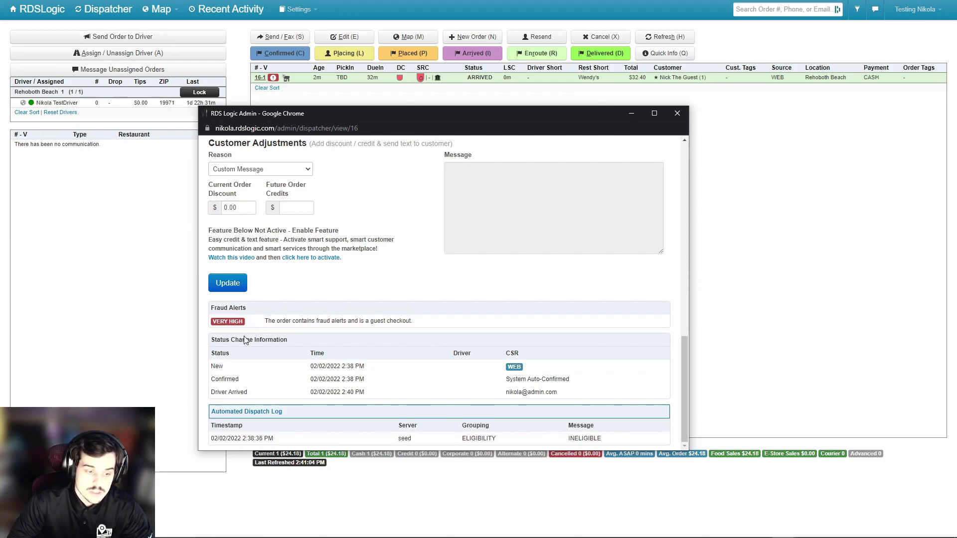
scroll(348, 317, "up", 15)
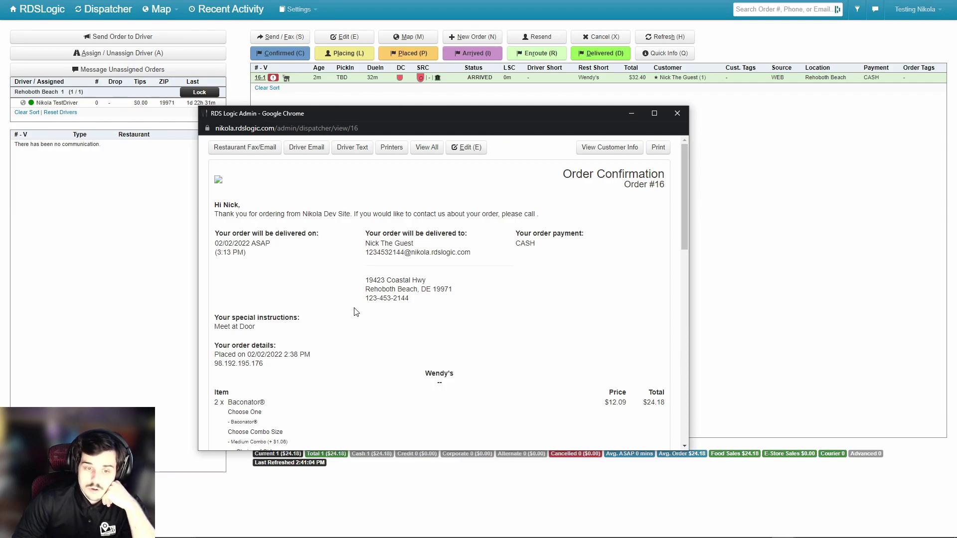
scroll(361, 306, "down", 2)
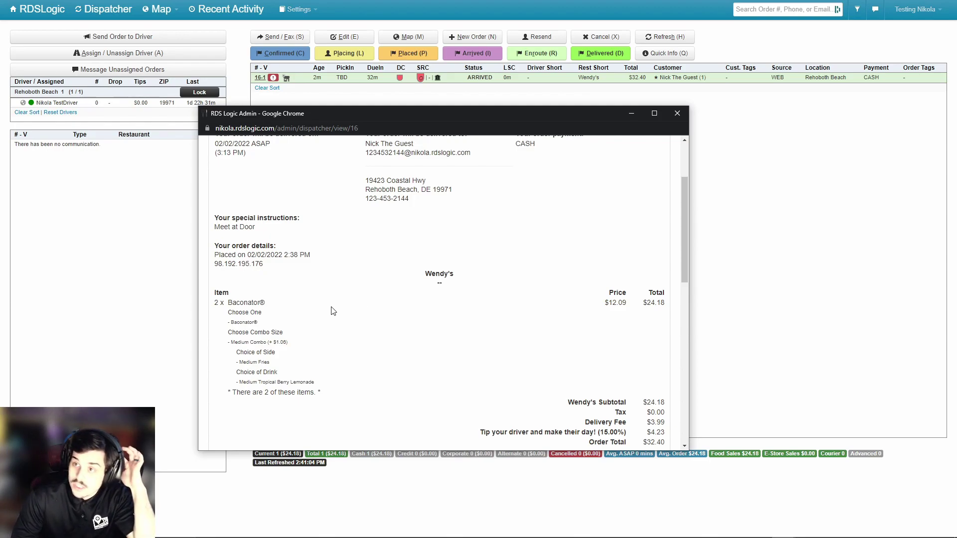
scroll(329, 307, "down", 7)
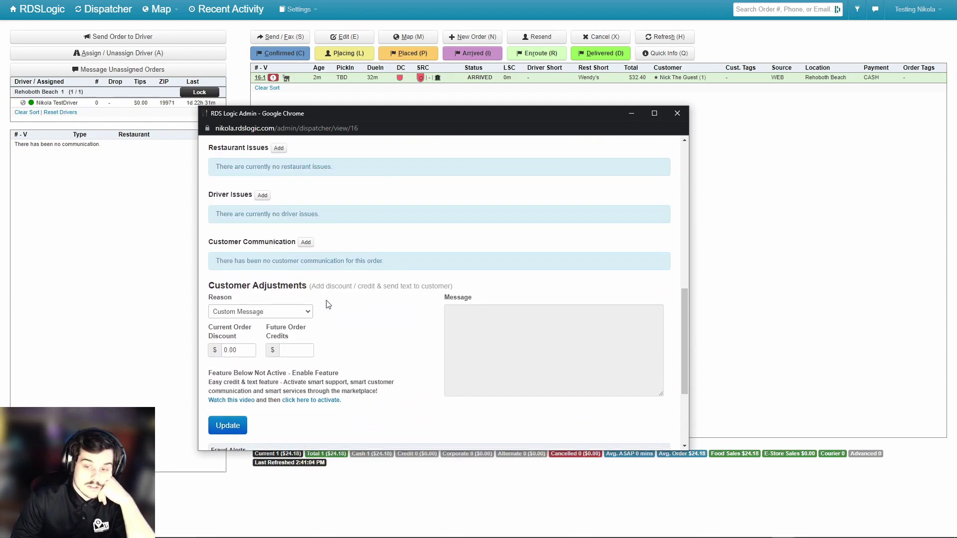
scroll(329, 304, "down", 3)
scroll(626, 160, "up", 10)
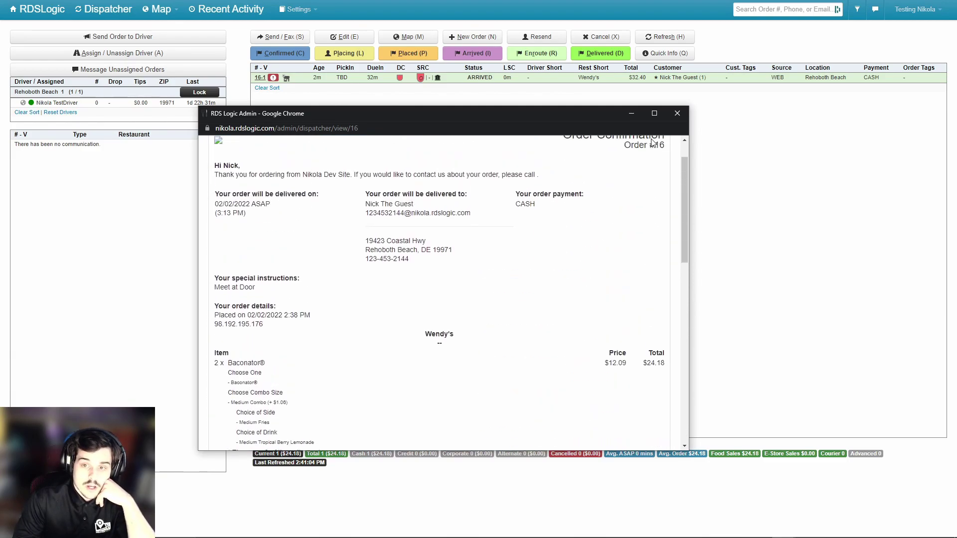
View the customer info for the guest order and check the order totals and Last 5 Orders history
scroll(648, 147, "up", 1)
left_click(609, 147)
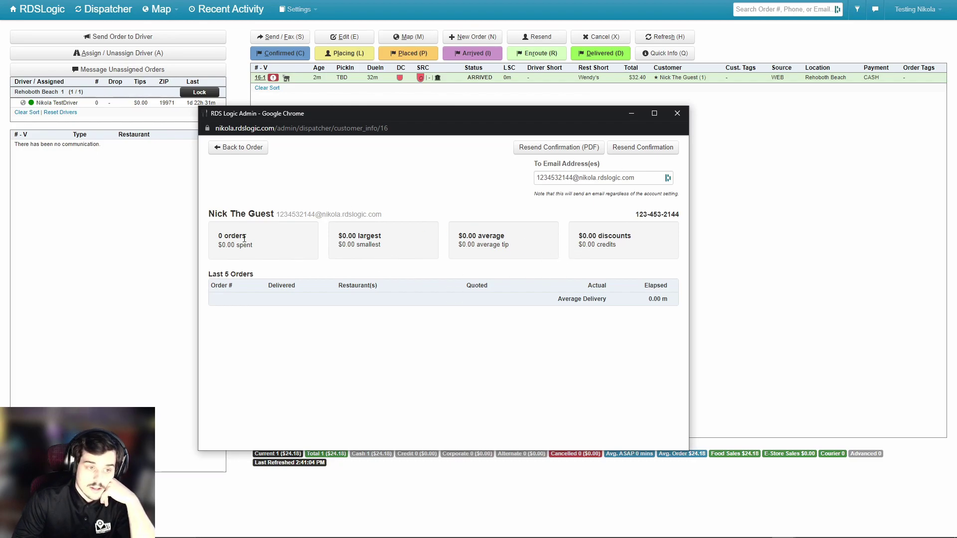
left_click_drag(204, 278, 260, 274)
left_click(388, 230)
left_click(248, 149)
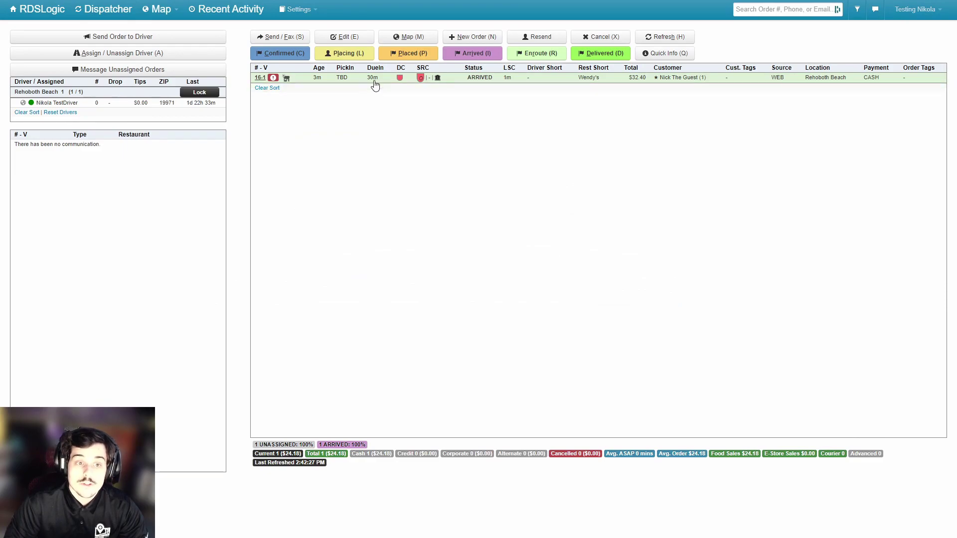
In the order's Quick Info, complete the customer note about a bad experience with the named driver, adding "send other drivers instead"
right_click(375, 82)
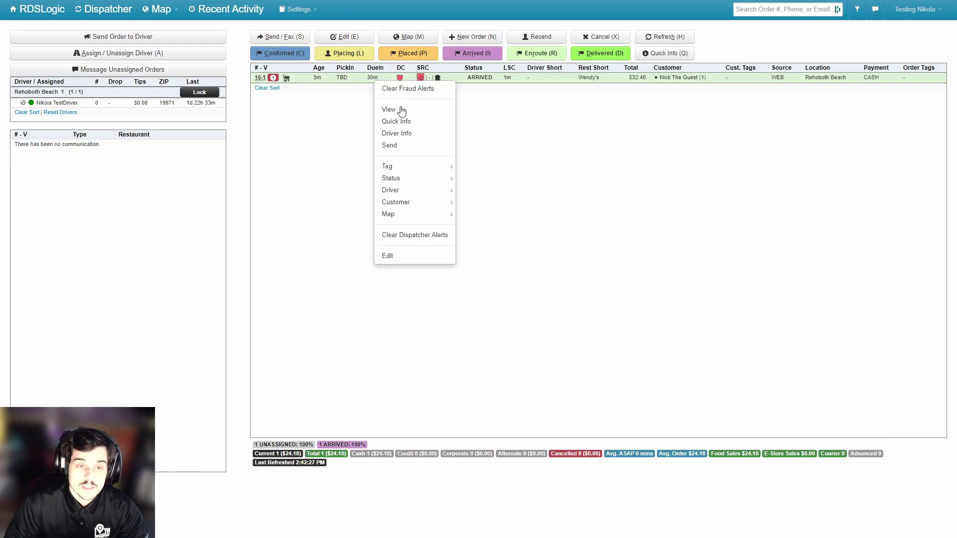
left_click(417, 122)
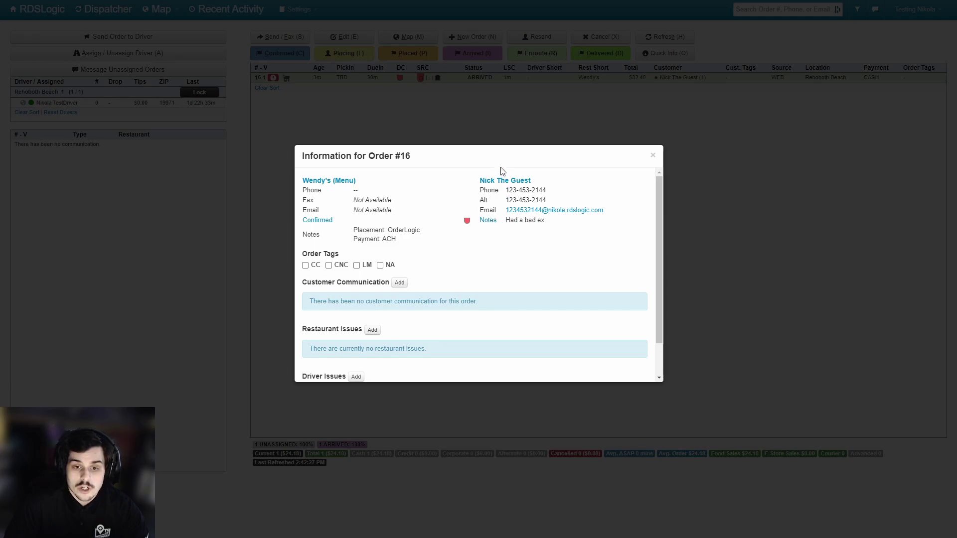
left_click(501, 225)
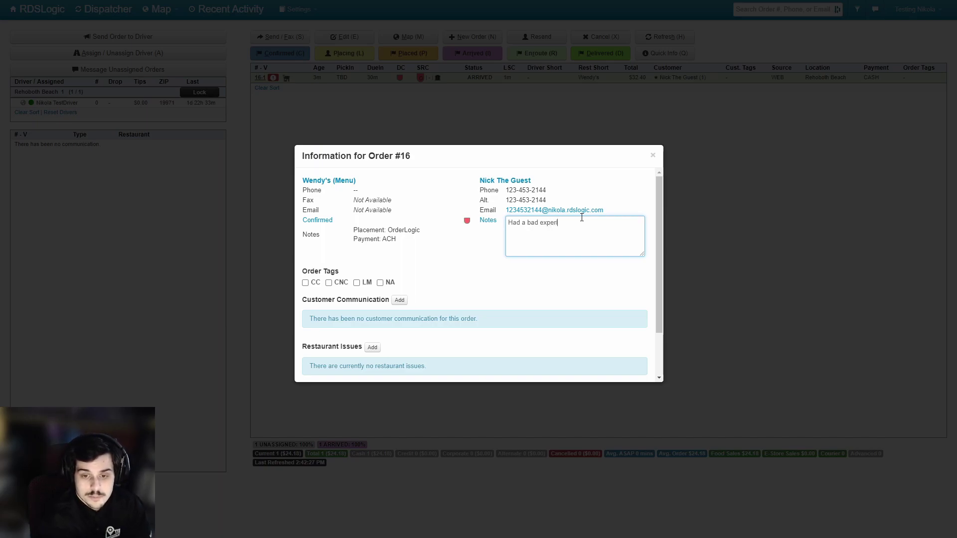
type("perience with Driver Max, send other drivers instead")
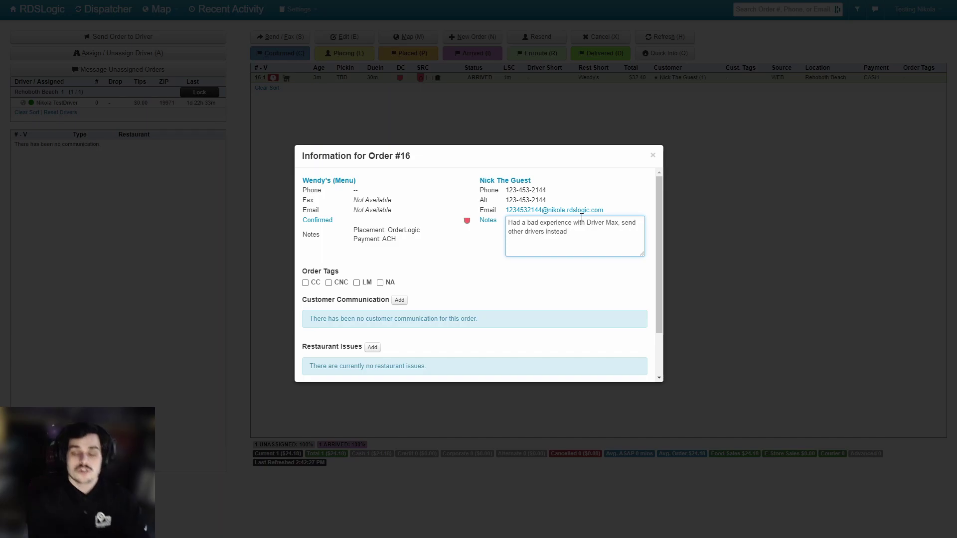
left_click(547, 280)
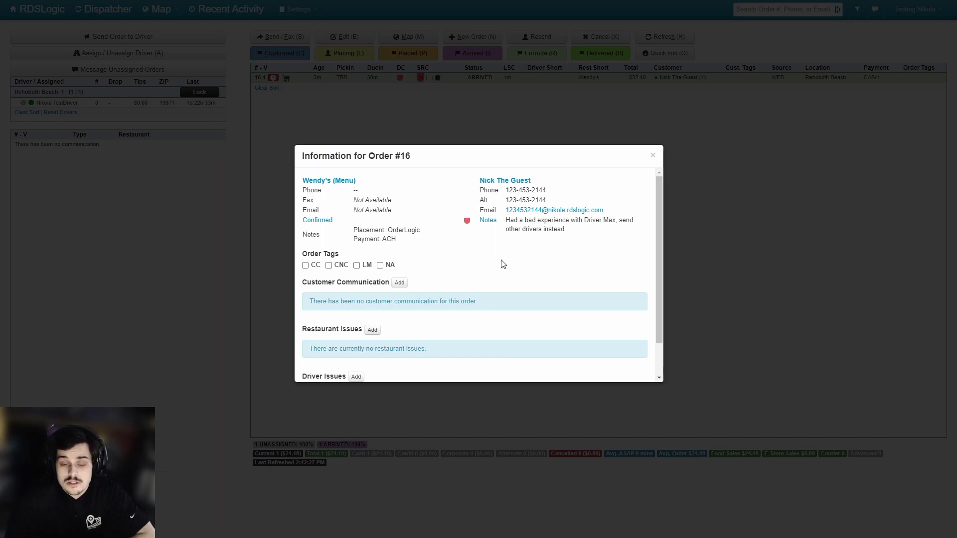
left_click(651, 155)
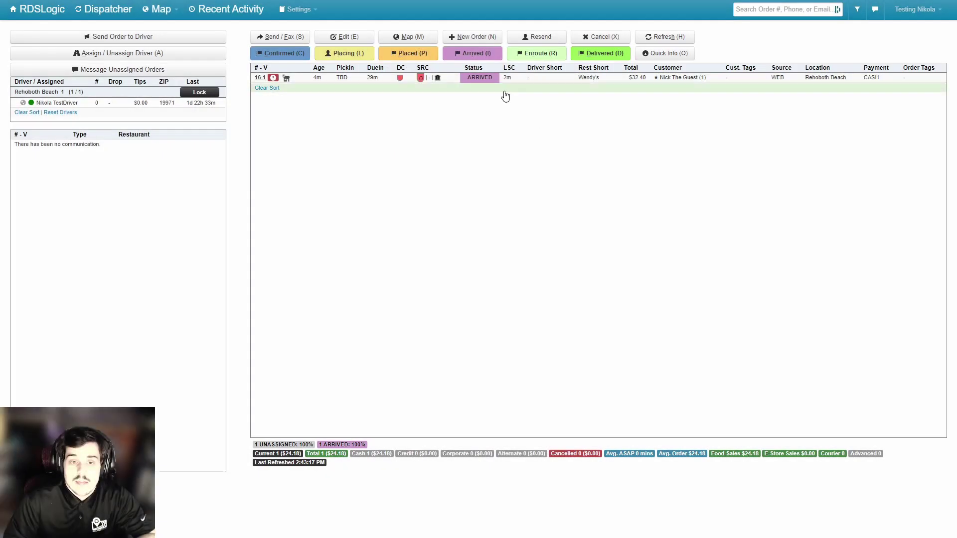
Reopen the guest order's Quick Info and check the saved customer note
right_click(516, 81)
left_click(537, 118)
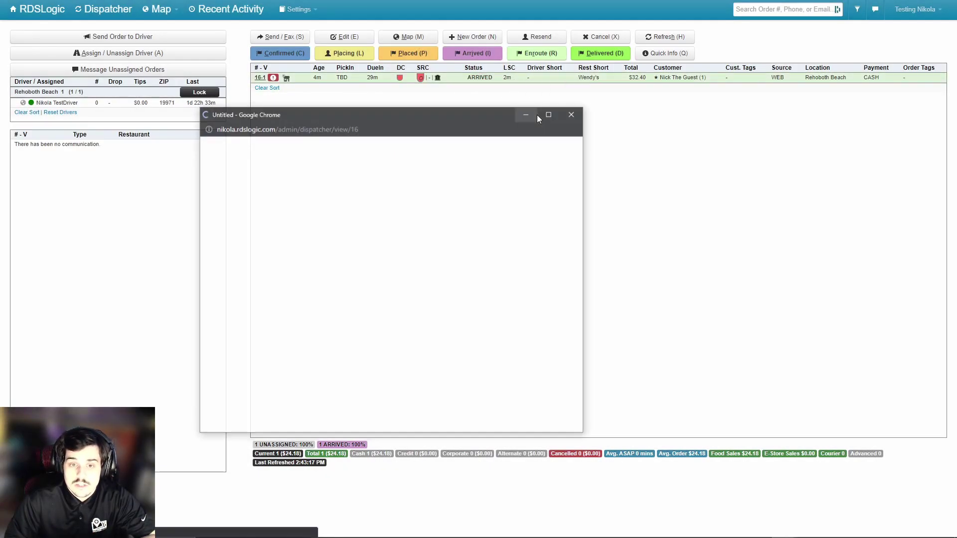
left_click(687, 115)
right_click(558, 82)
left_click(578, 119)
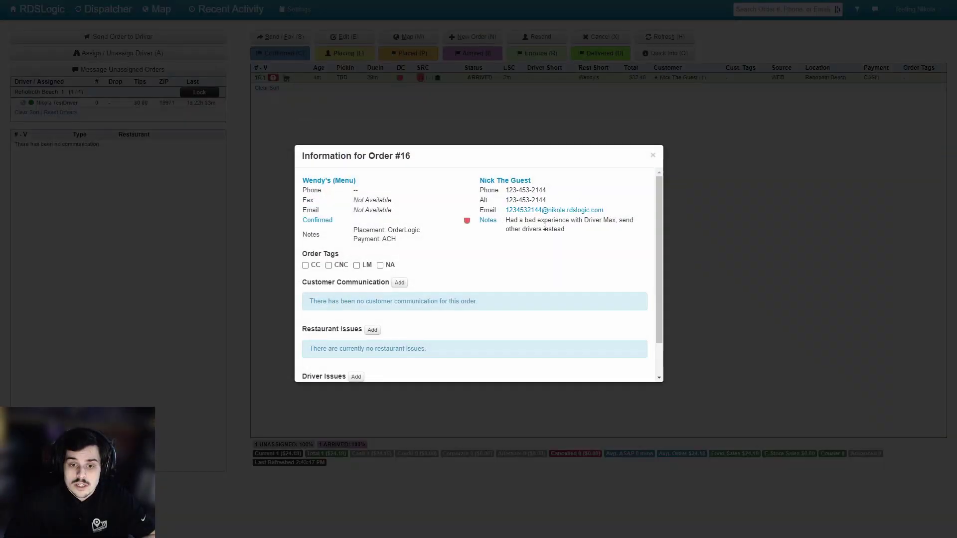
left_click(653, 156)
Clear the fraud alerts from the guest customer's order in the Dispatcher
mouse_move(270, 79)
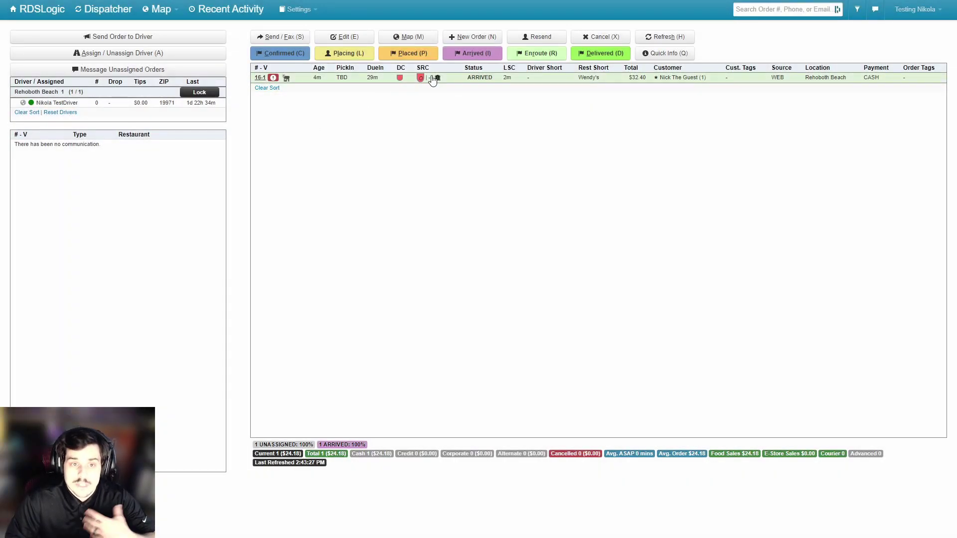
right_click(305, 80)
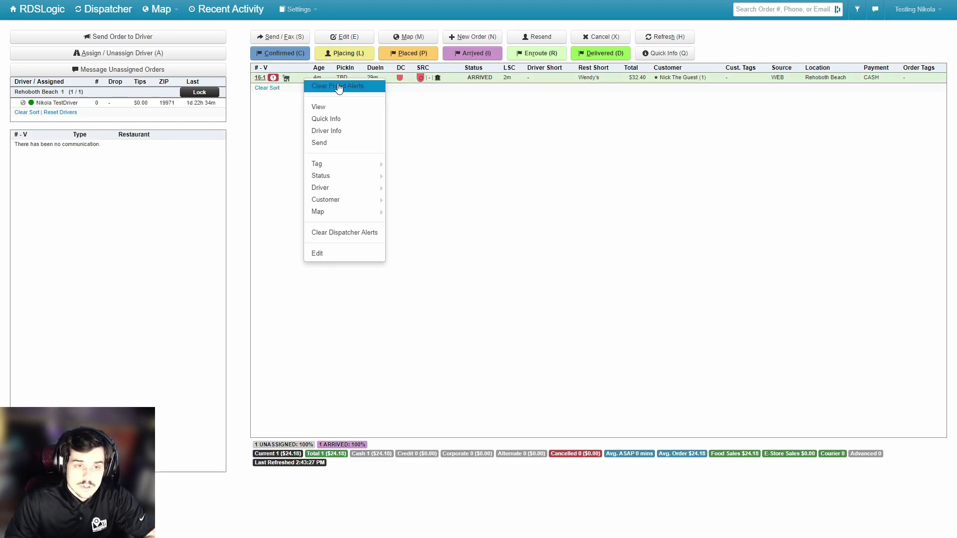
left_click(374, 87)
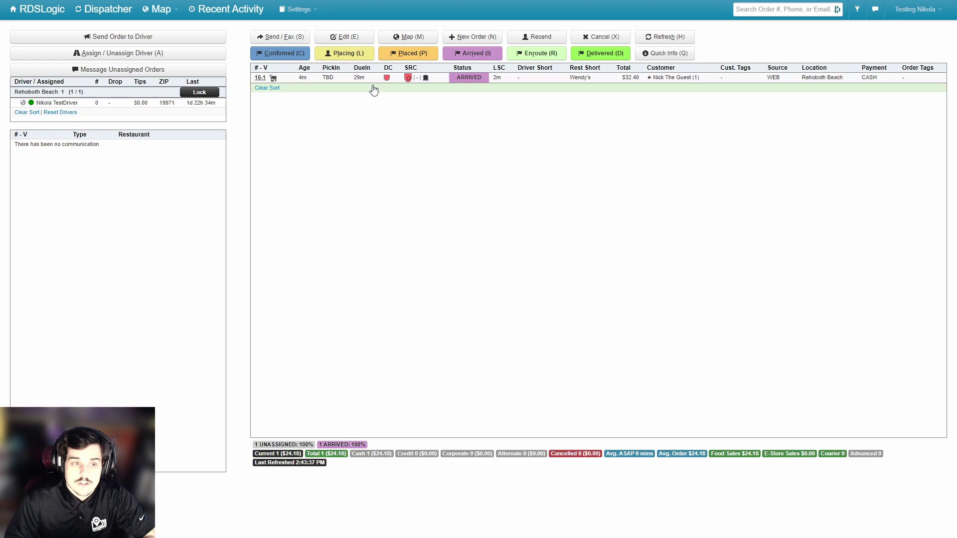